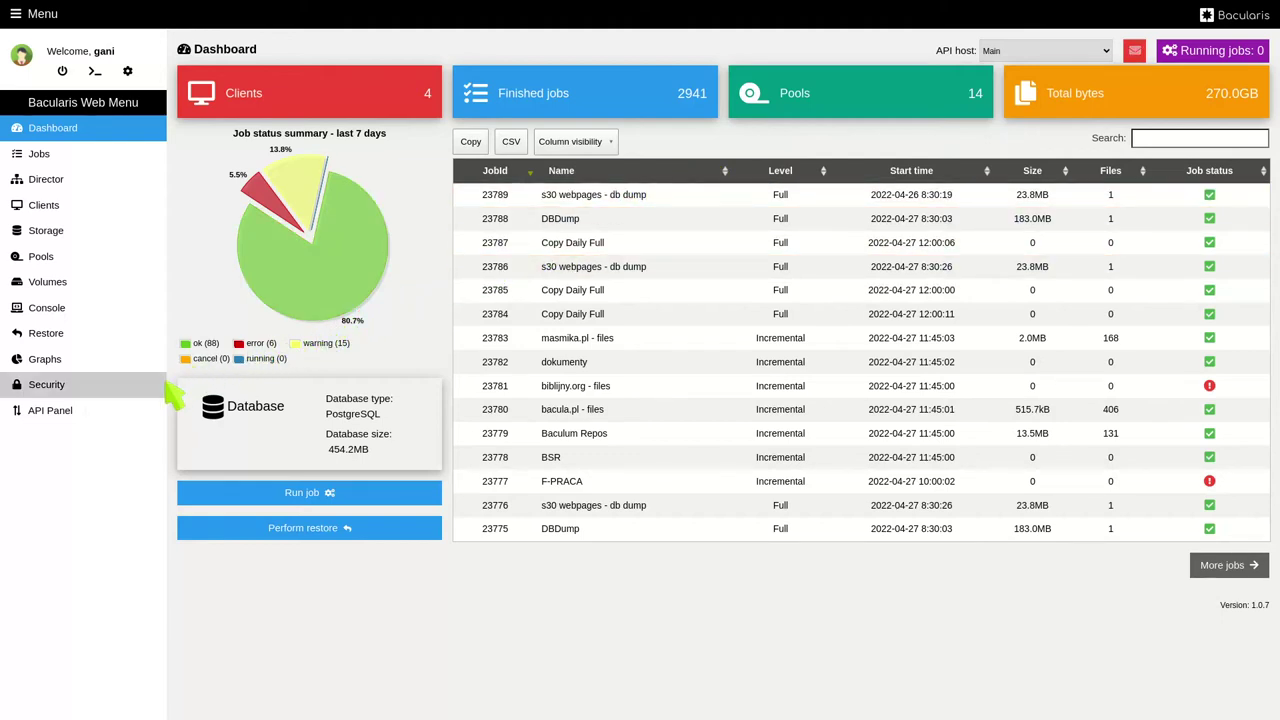
Step: Start the new user wizard in the security settings, fill in the username and account password, and continue to role assignment
left_click(84, 394)
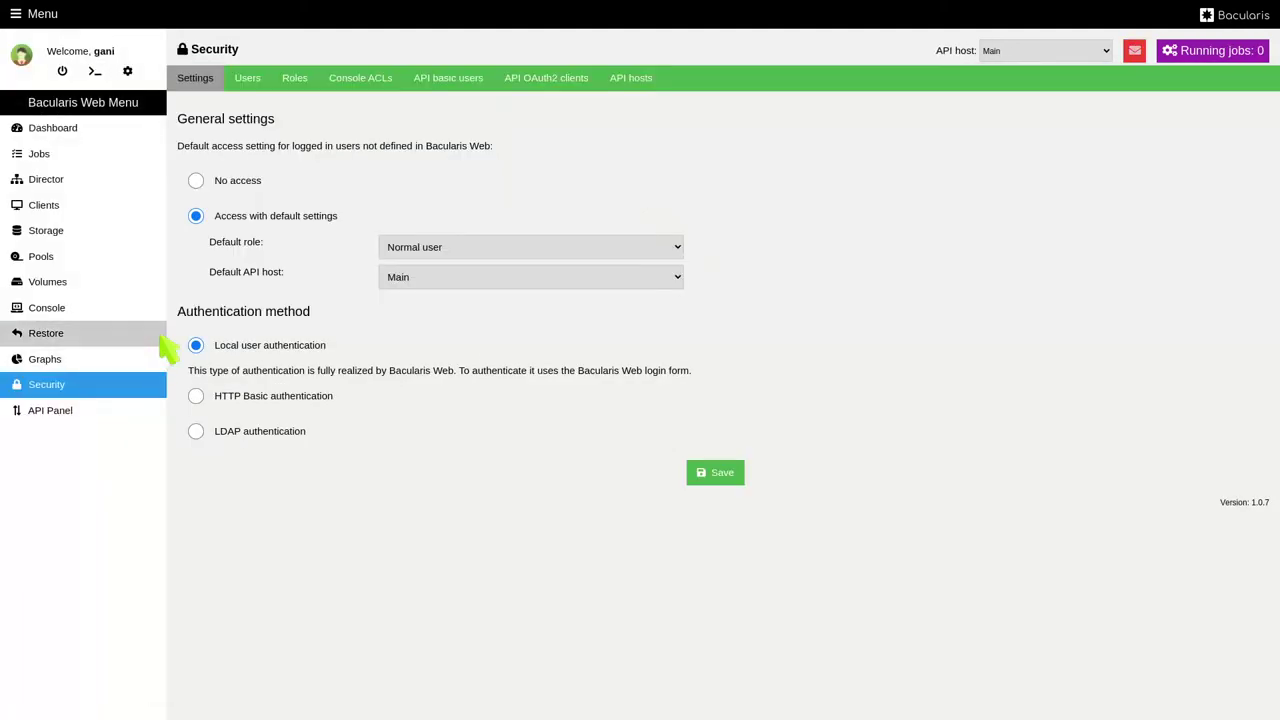
left_click(250, 80)
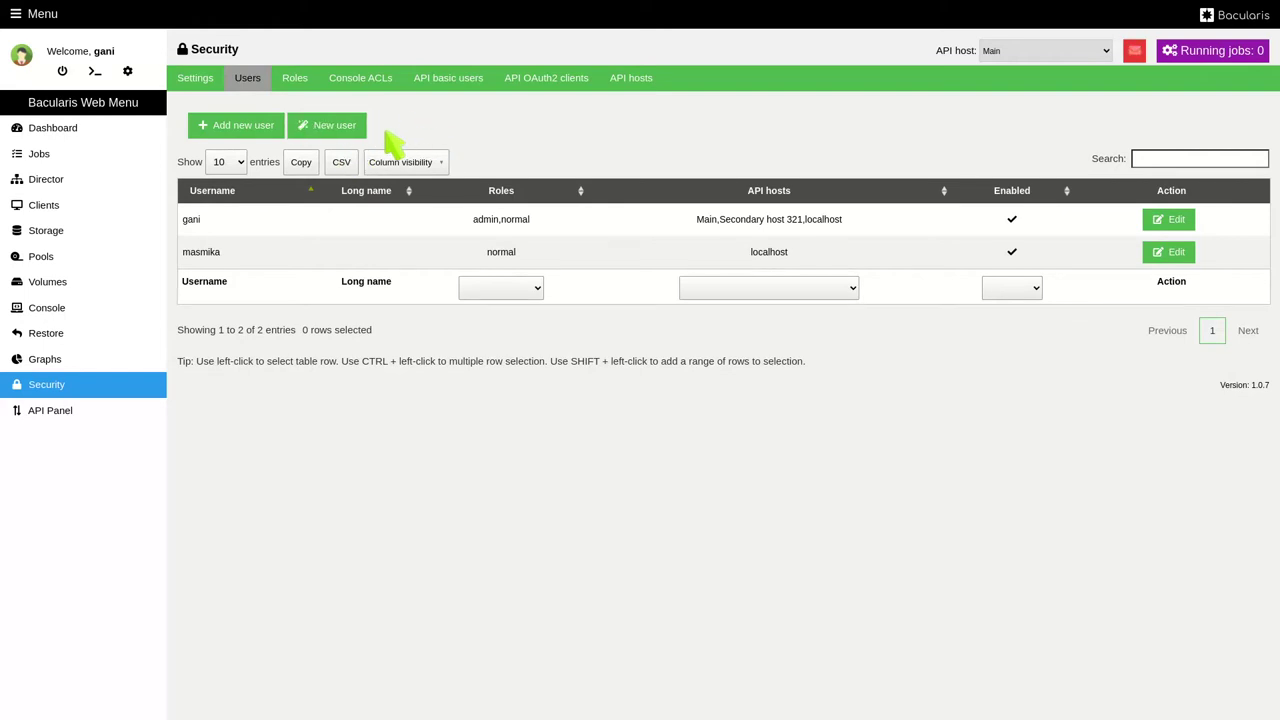
left_click(335, 125)
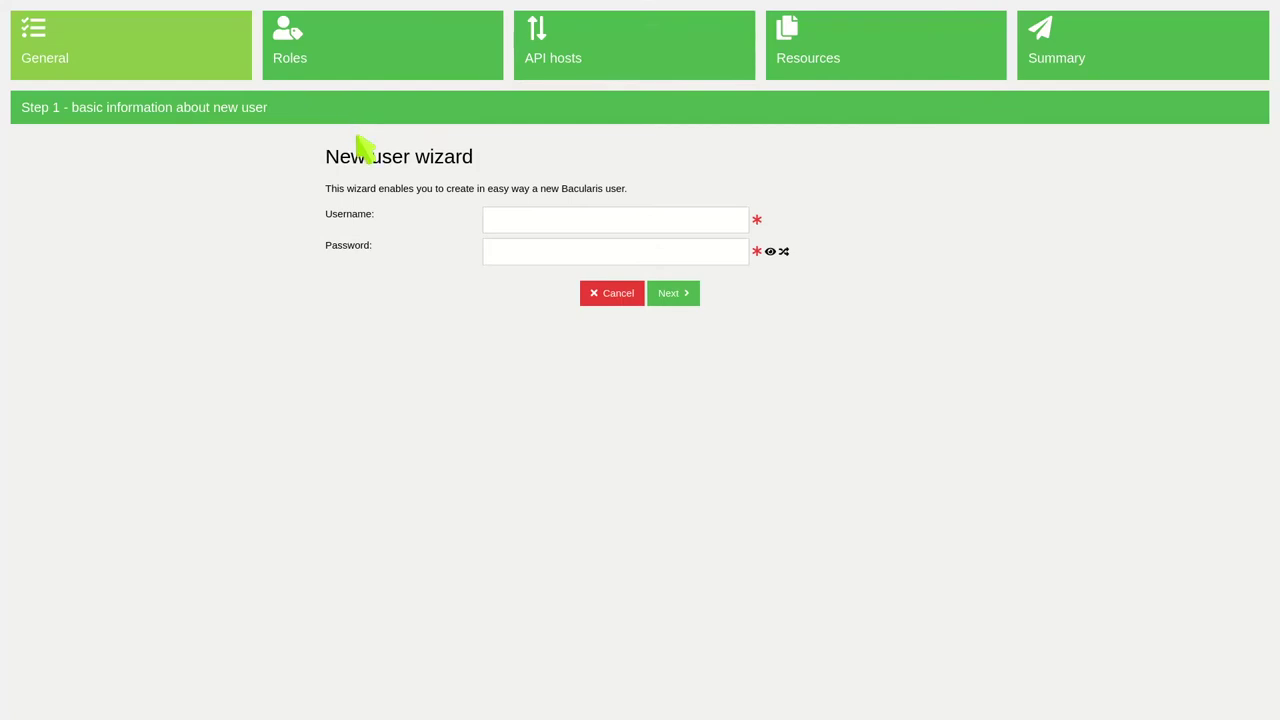
left_click(494, 229)
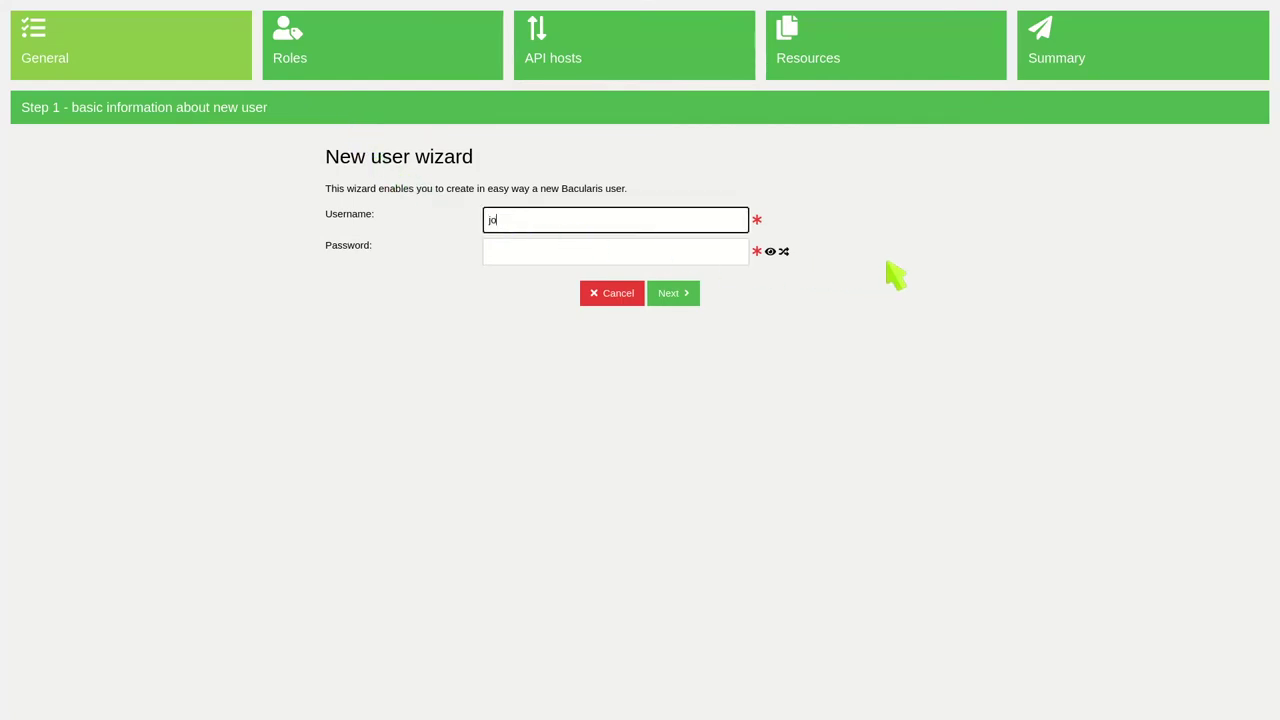
type("john")
key("Tab")
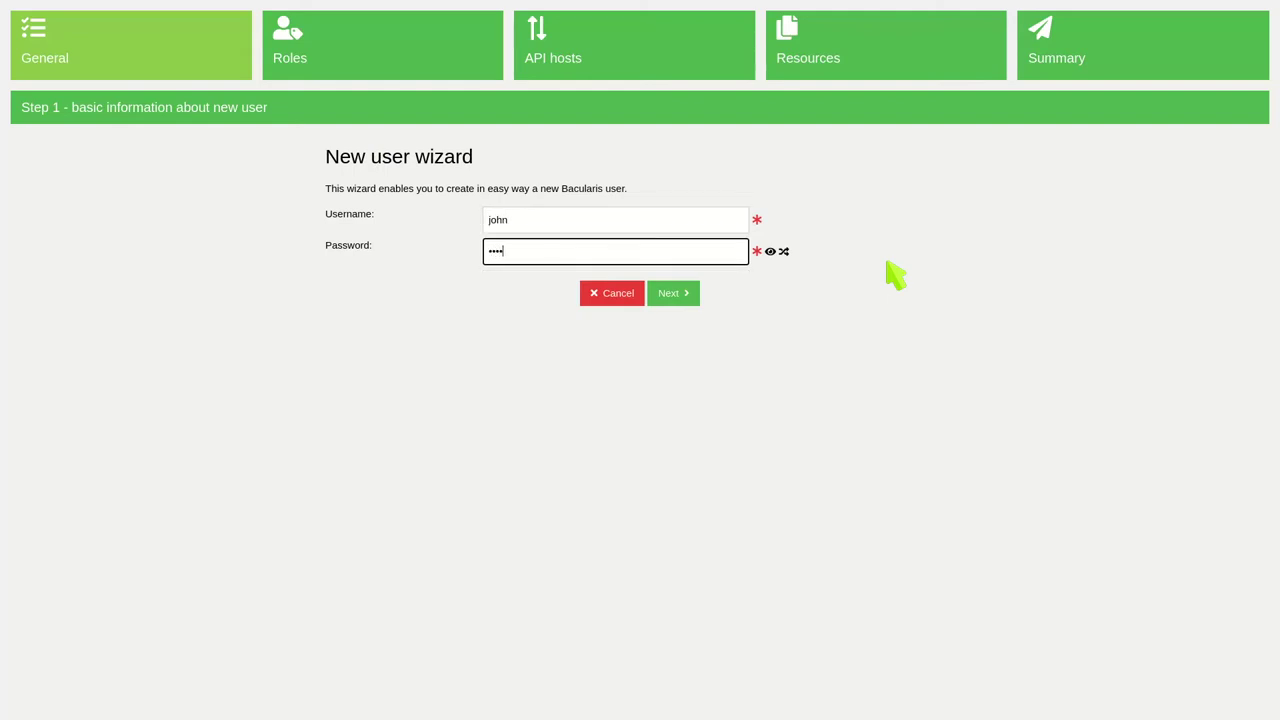
left_click(691, 290)
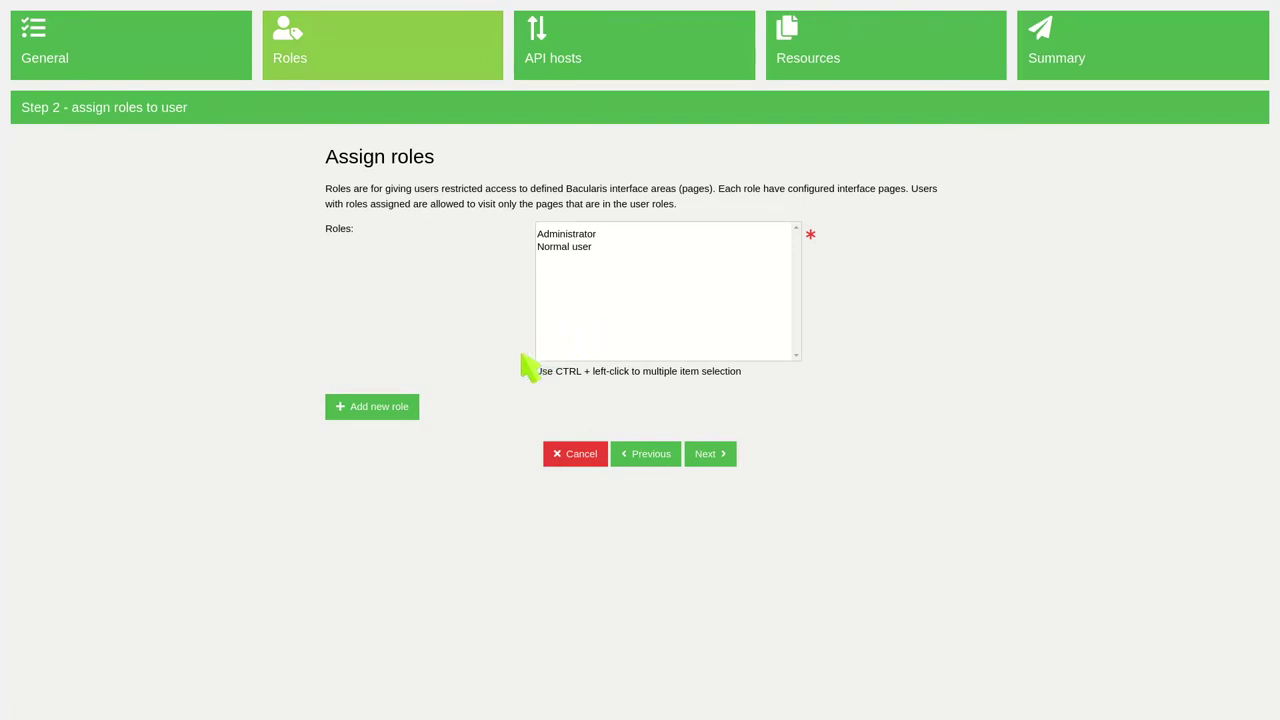
Step: Add a role JobsAndRestore with the resources JobList, JobView and RestoreWizard, and assign it to the new user
left_click(420, 408)
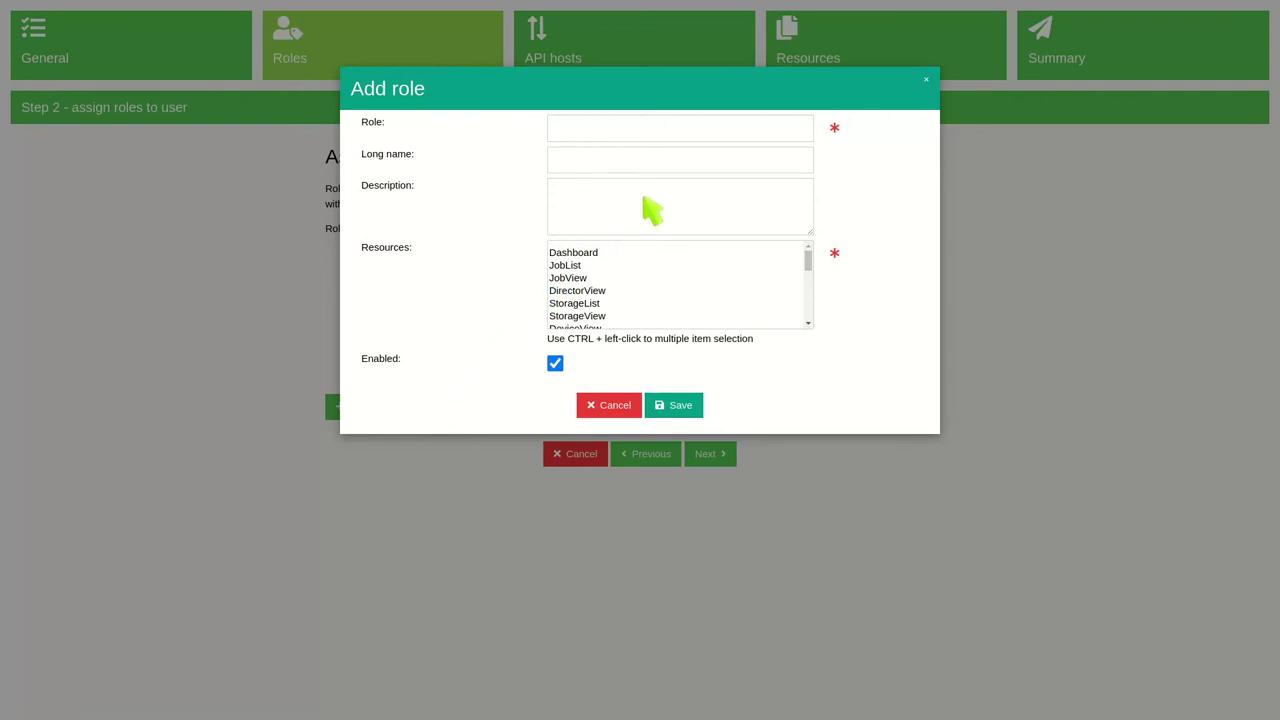
left_click(678, 130)
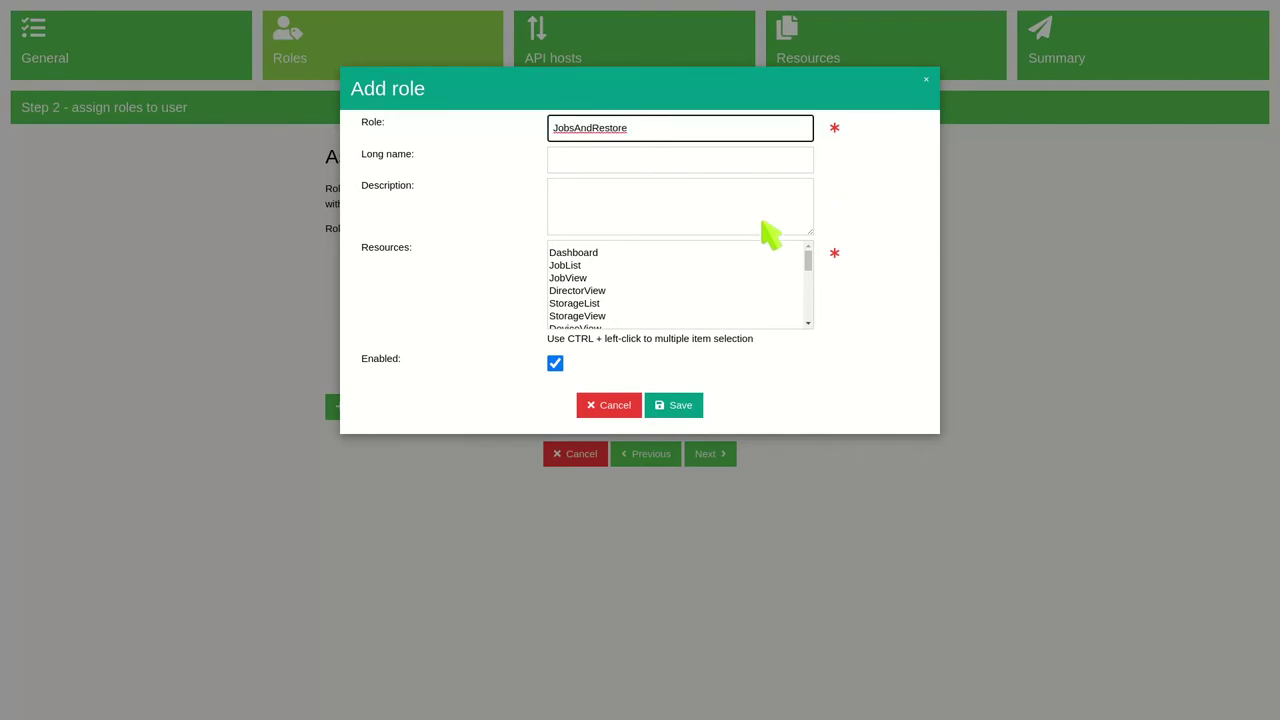
scroll(686, 290, "down", 1)
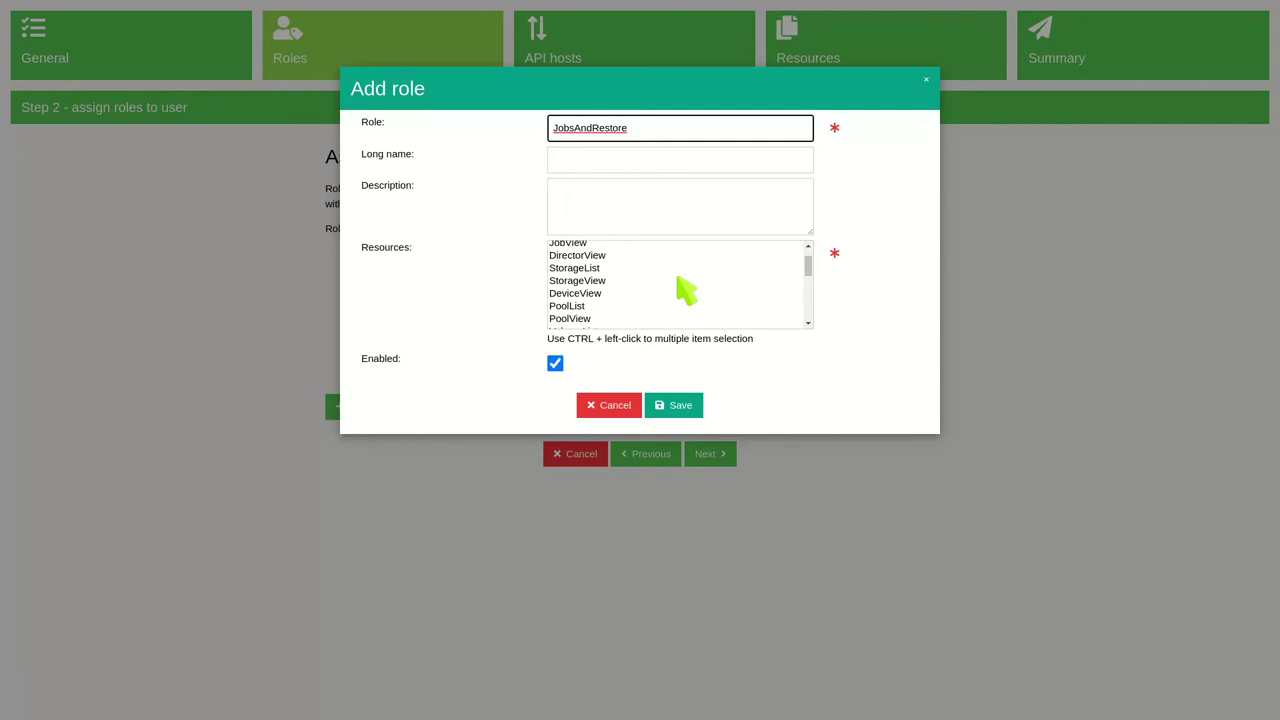
scroll(682, 287, "up", 1)
left_click(633, 266)
left_click(636, 279, "ctrl")
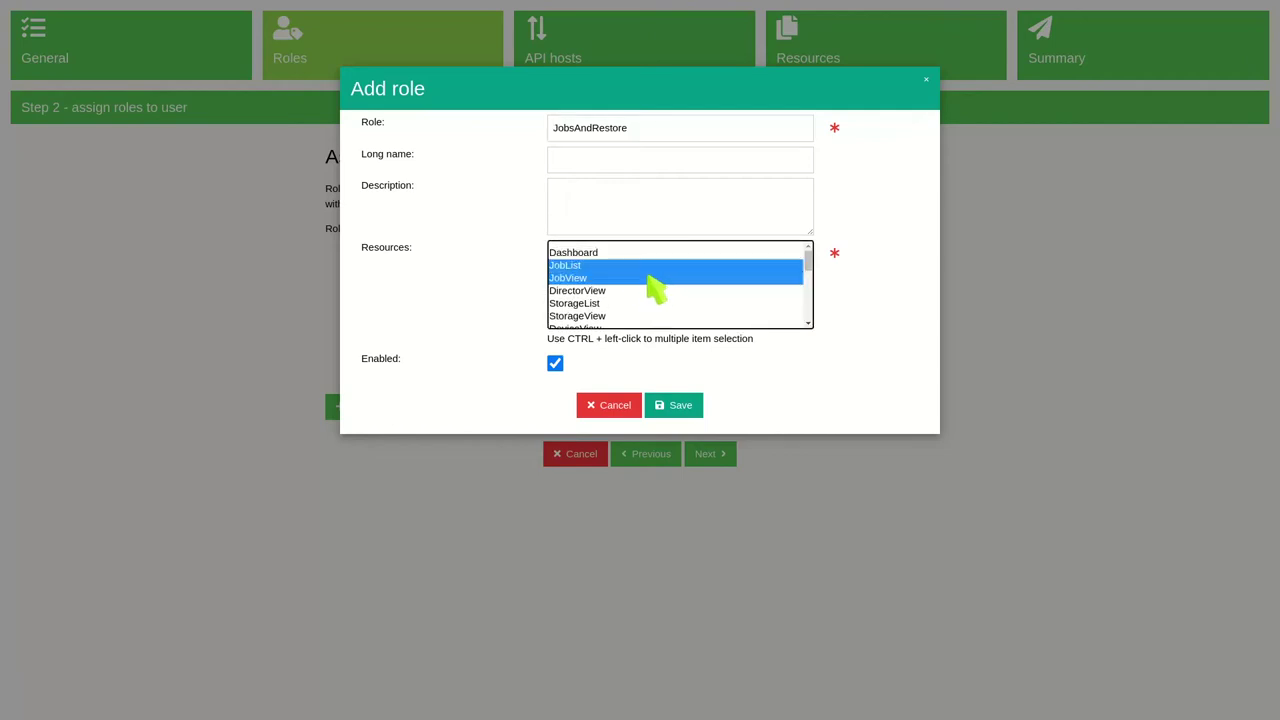
scroll(655, 288, "down", 5)
scroll(667, 292, "down", 5)
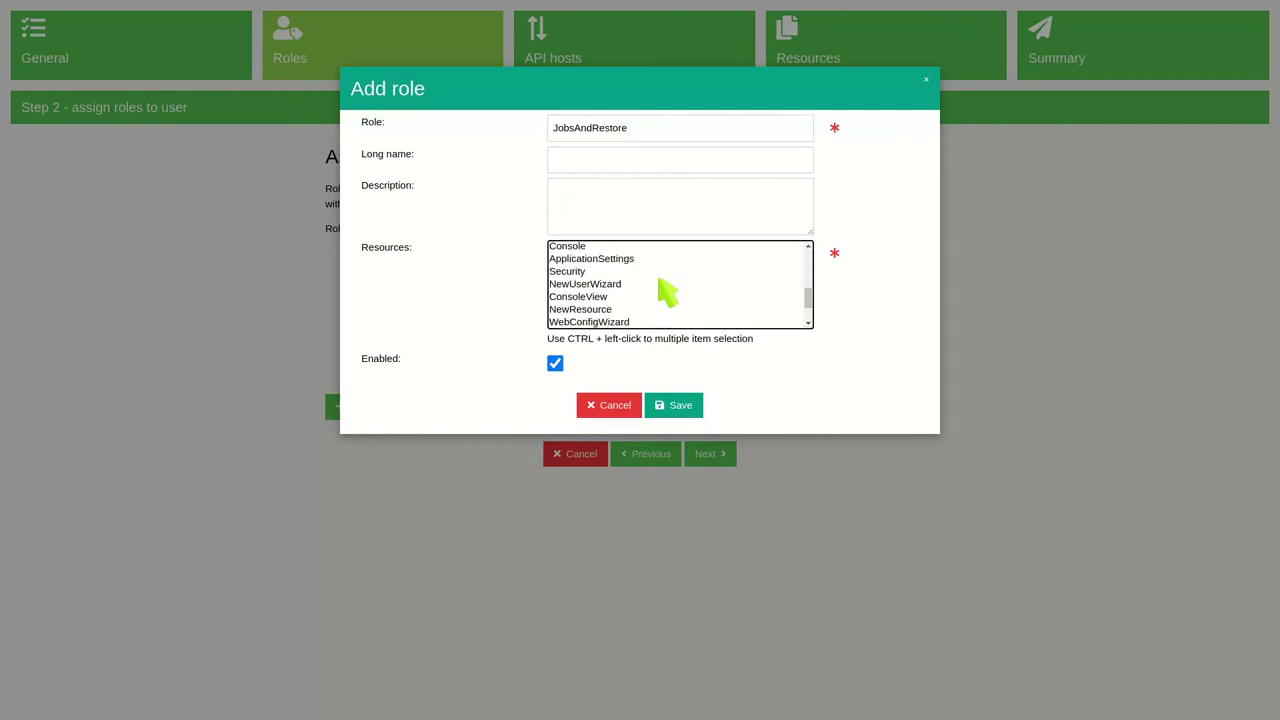
left_click(643, 266, "ctrl")
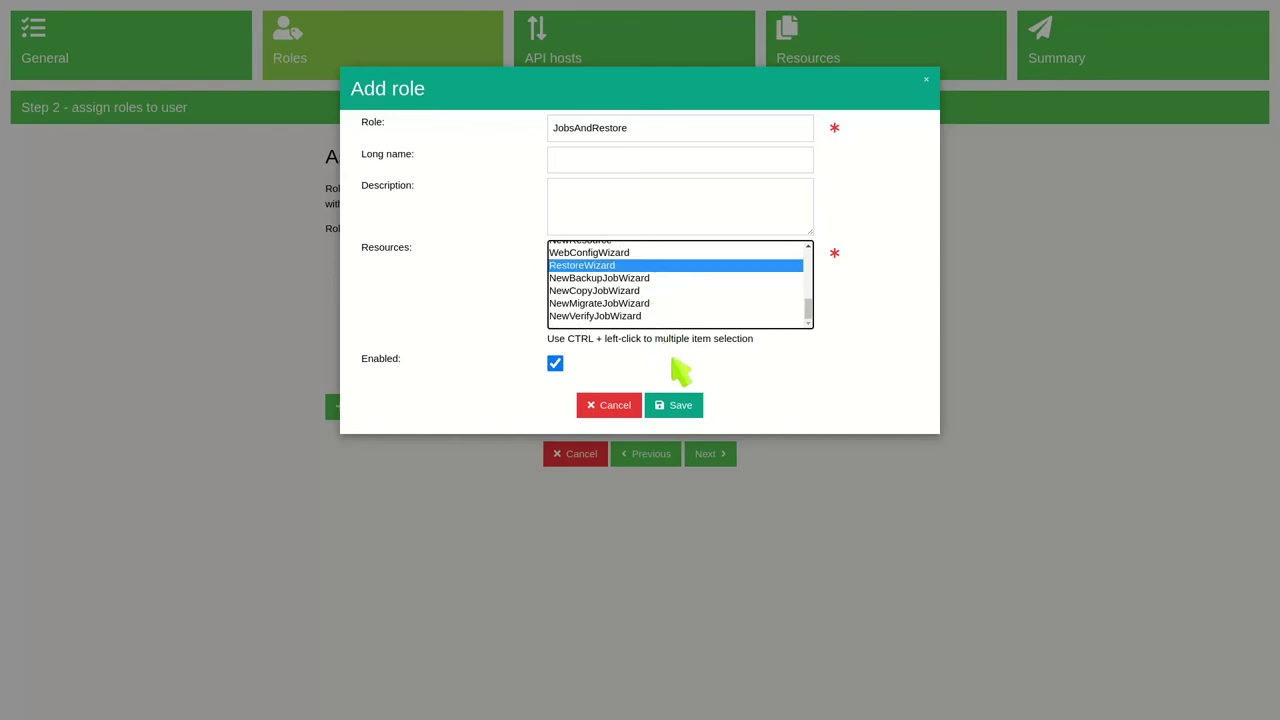
left_click(686, 414)
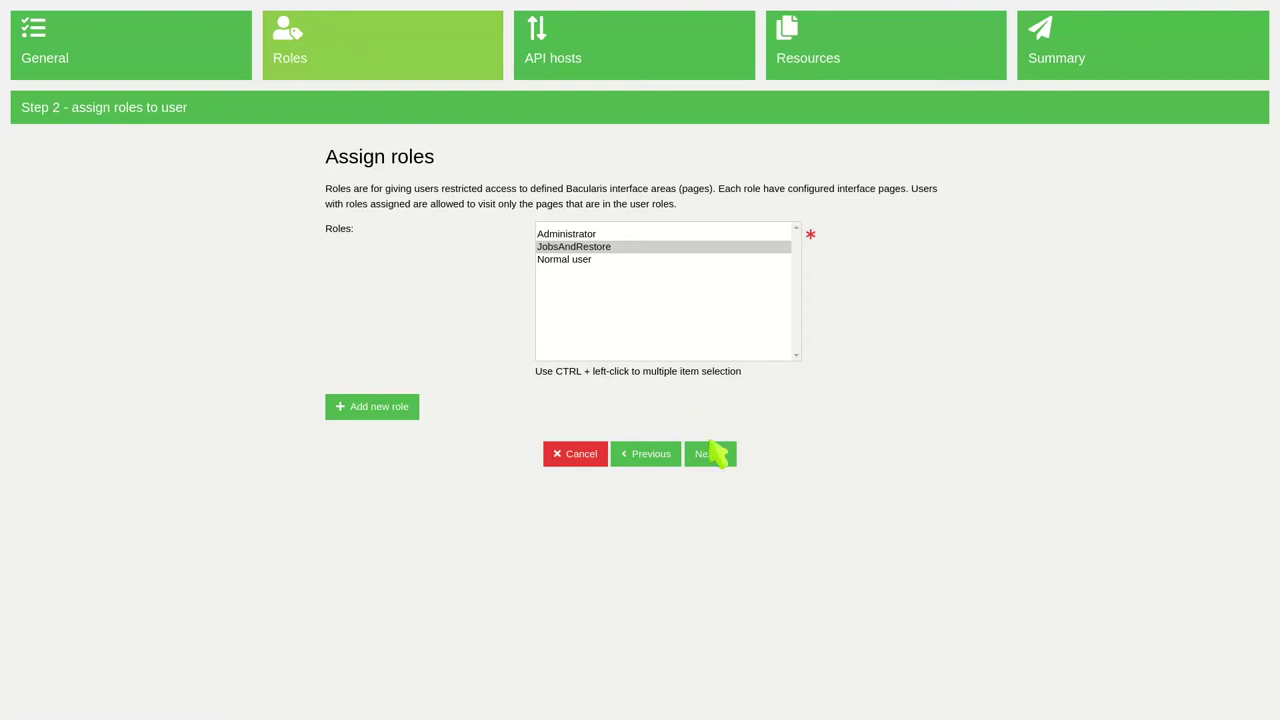
left_click(719, 456)
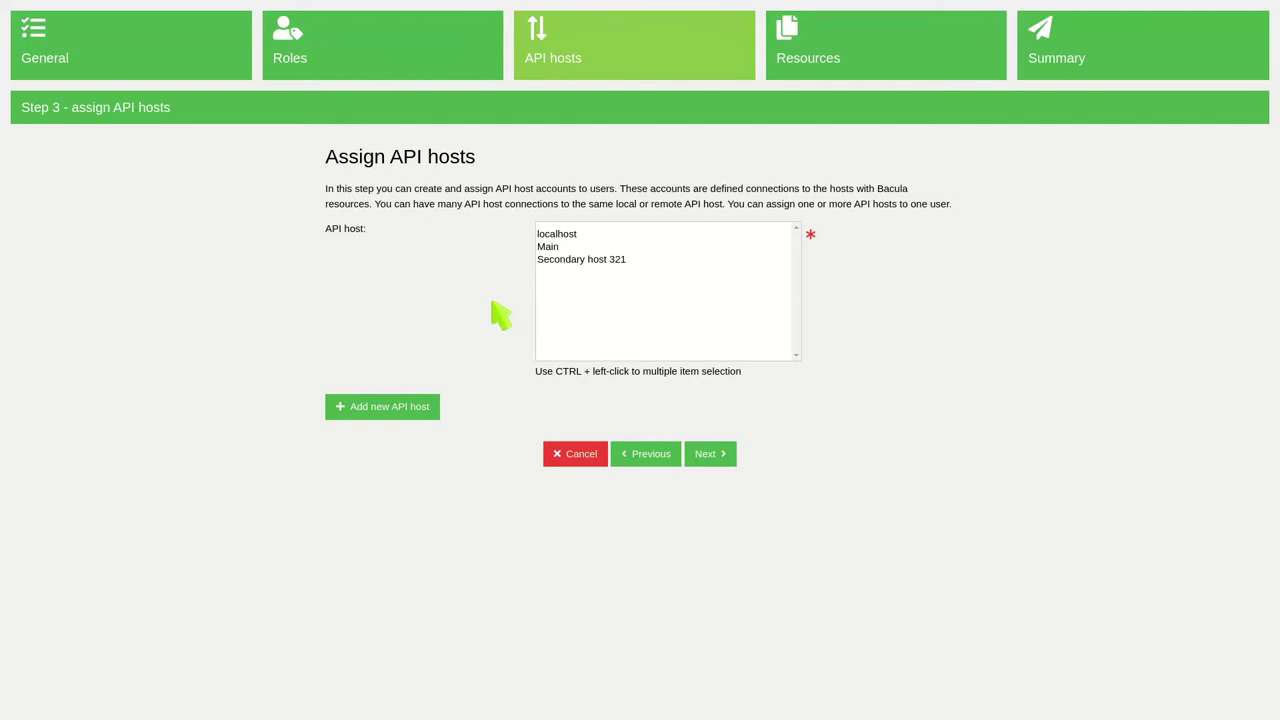
Step: Create an API host named Host1 from the Main admin API host and assign it to the new user
left_click(393, 402)
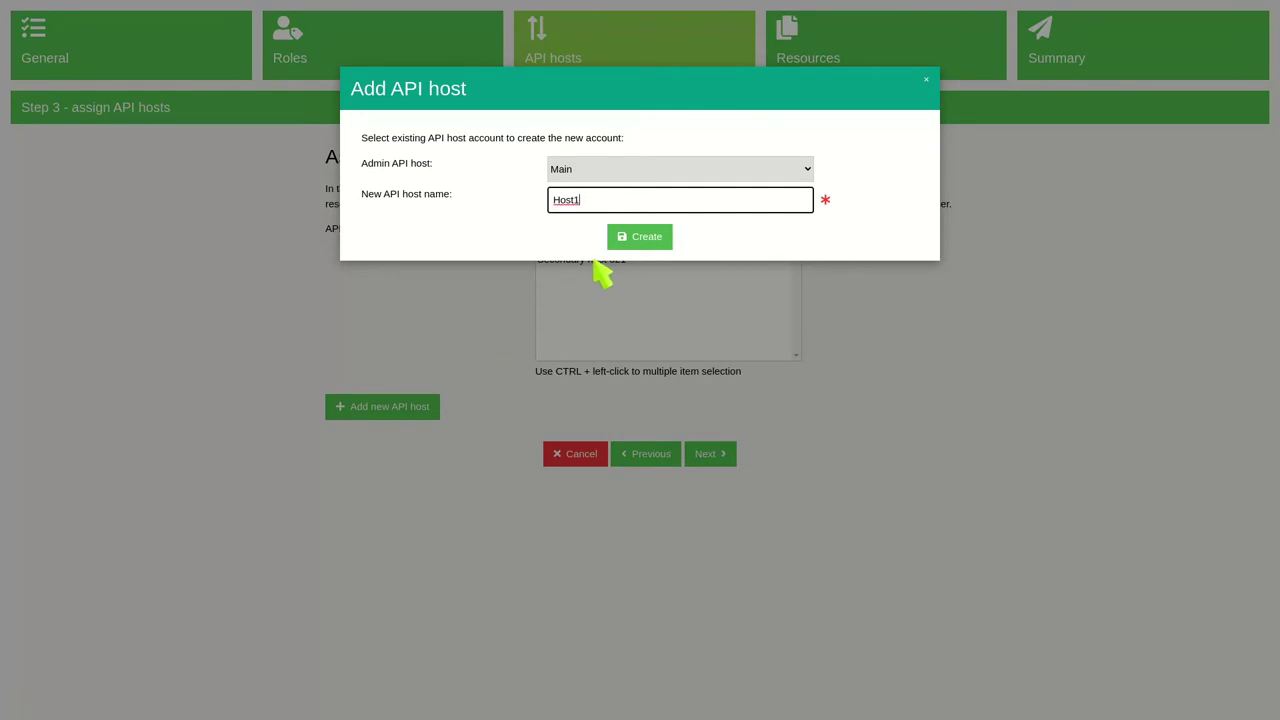
left_click(635, 245)
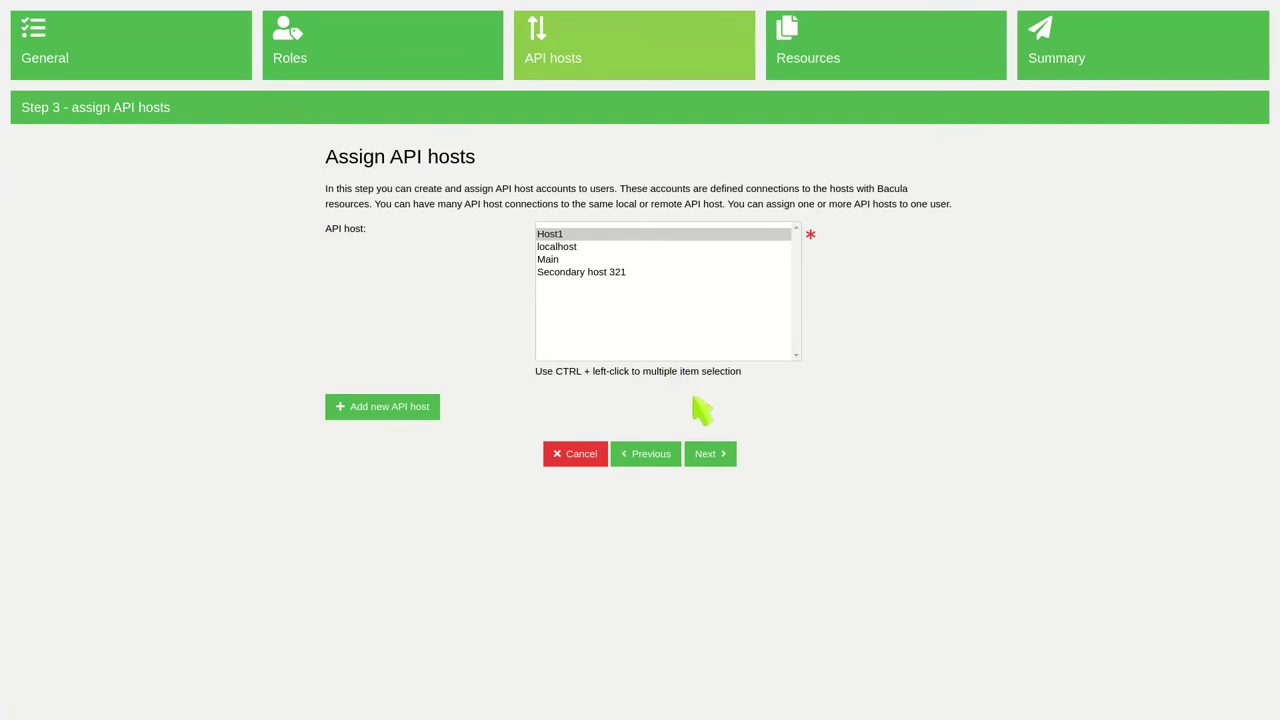
left_click(722, 453)
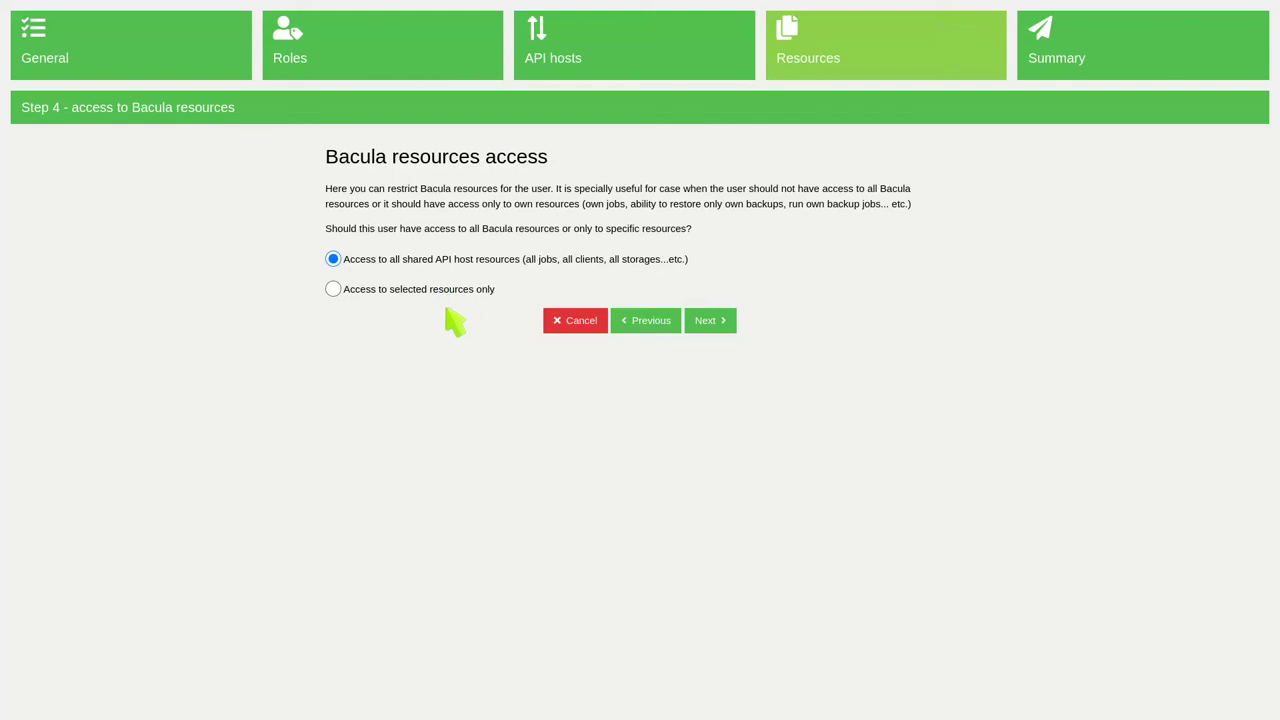
Step: Restrict the user's Host1 access to selected resources through a new Console with the DBDump job, and create the user
left_click(386, 292)
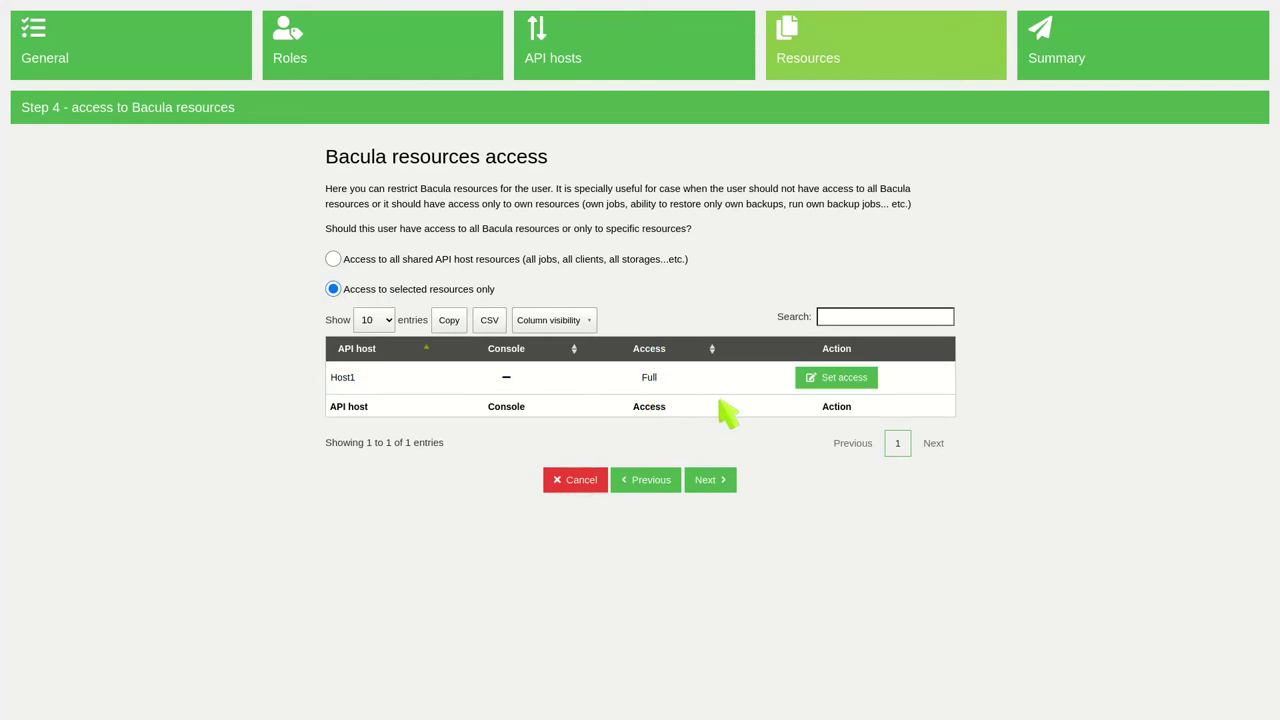
left_click(850, 384)
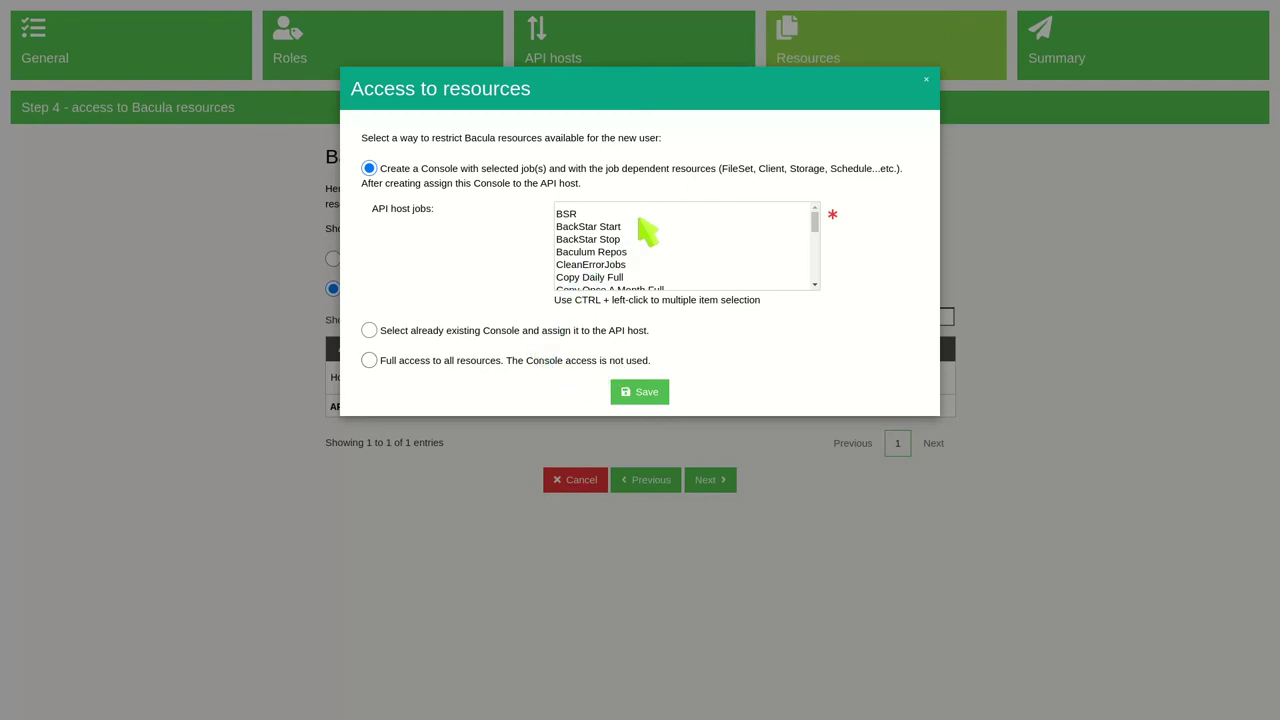
scroll(645, 230, "down", 3)
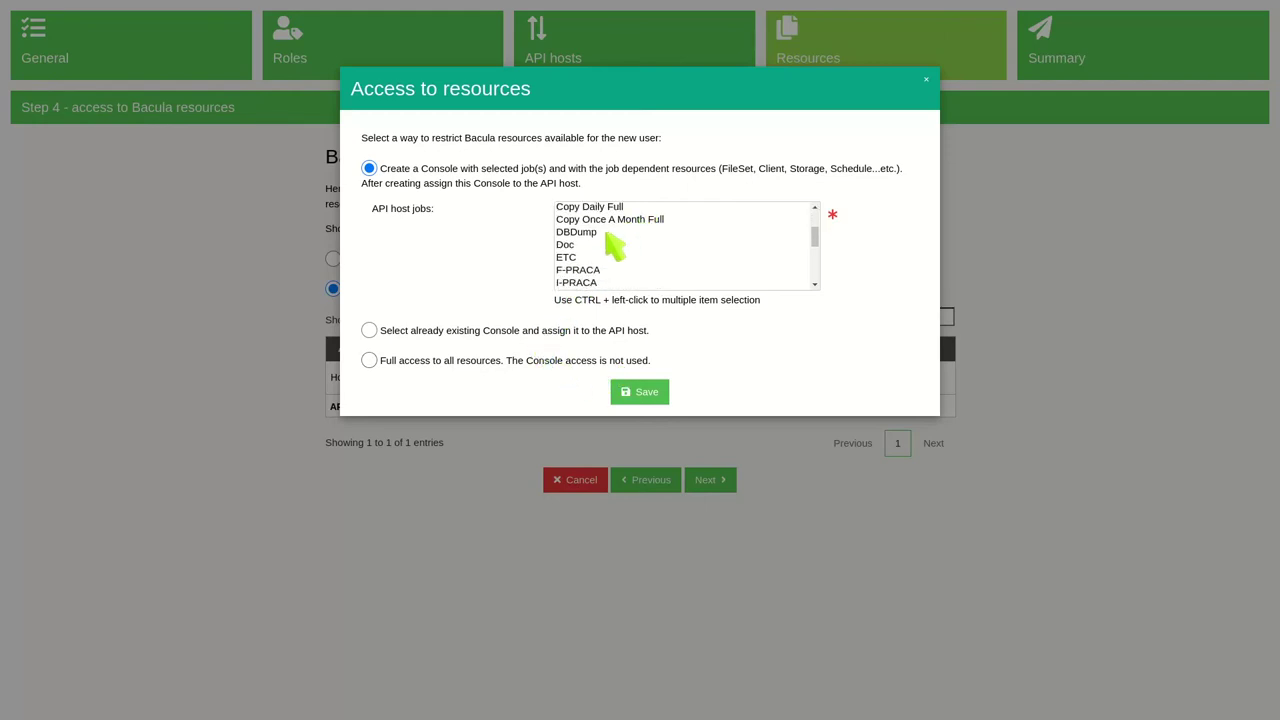
left_click(607, 232)
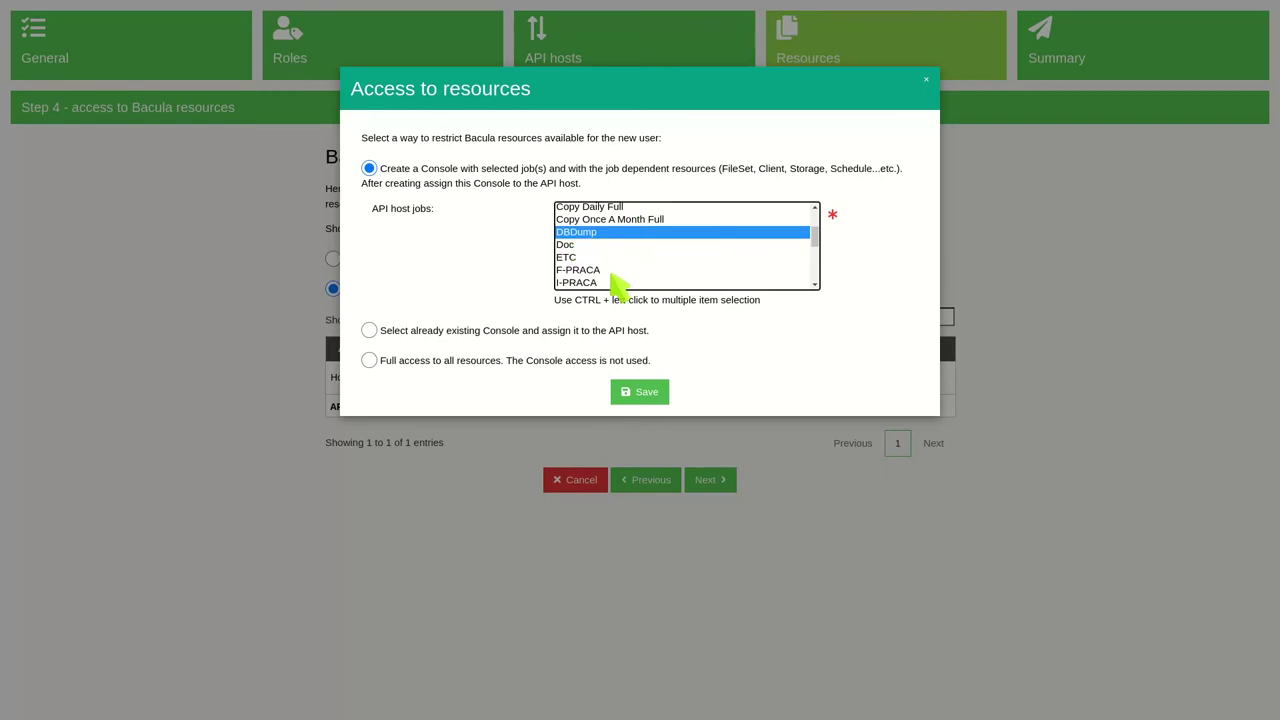
left_click(640, 390)
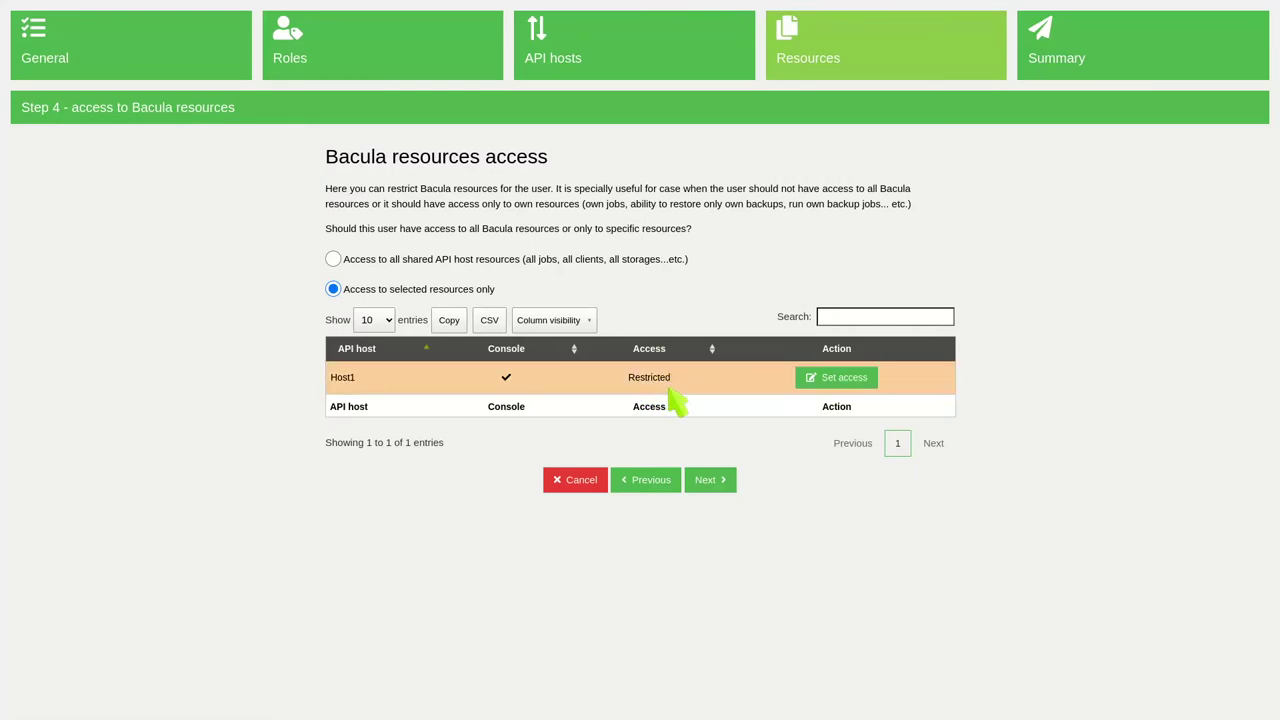
left_click(706, 480)
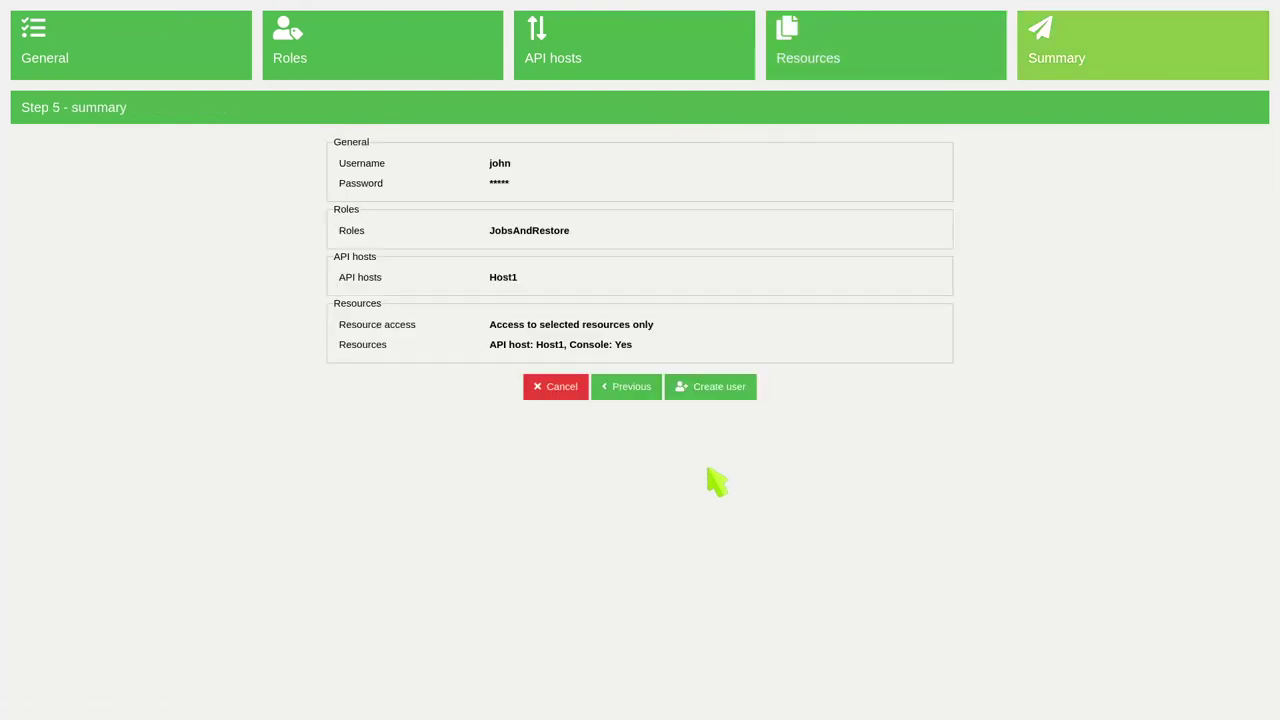
left_click(702, 390)
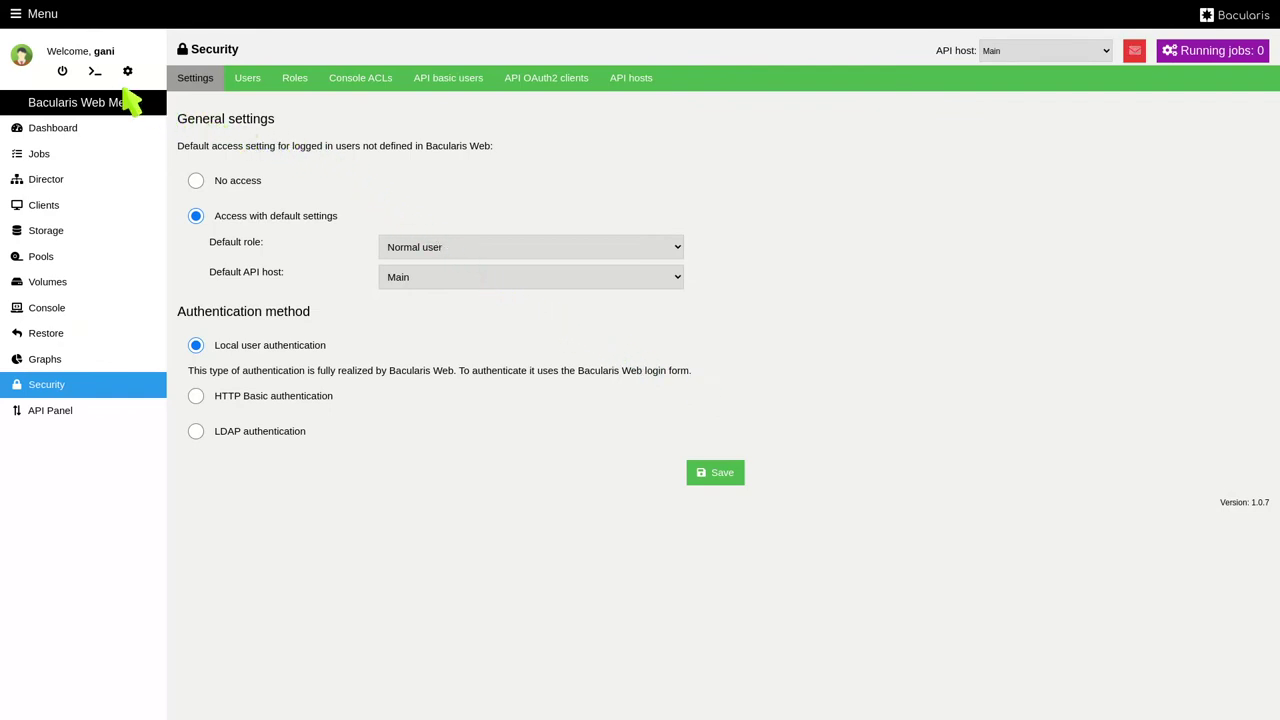
Step: Log out of the administrator account and log in with the new user's username and password
left_click(62, 72)
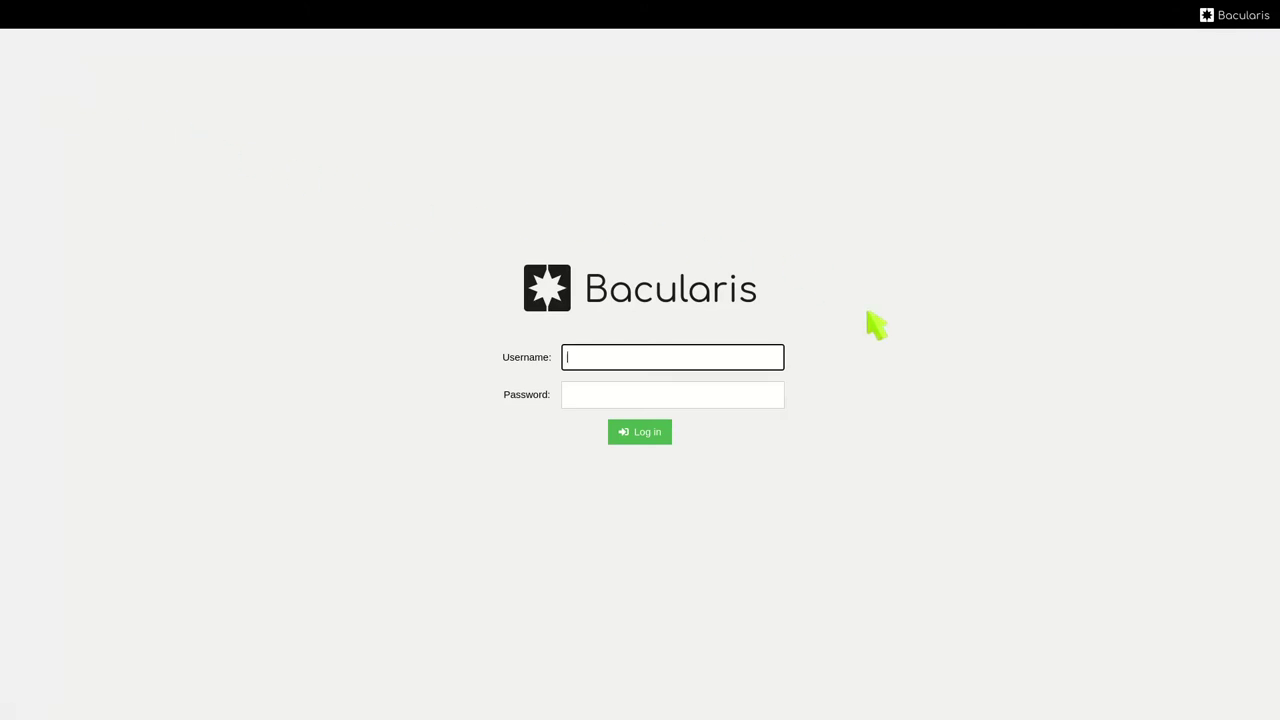
type("john")
key("Tab")
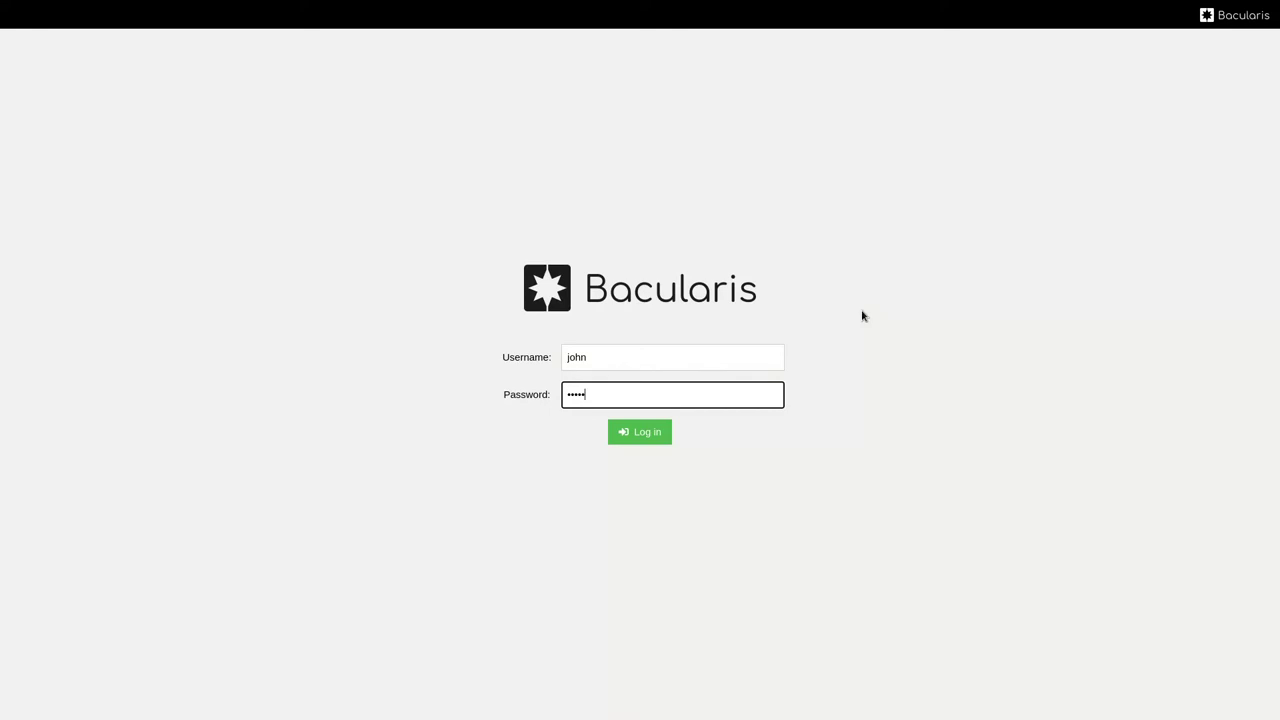
key("Return")
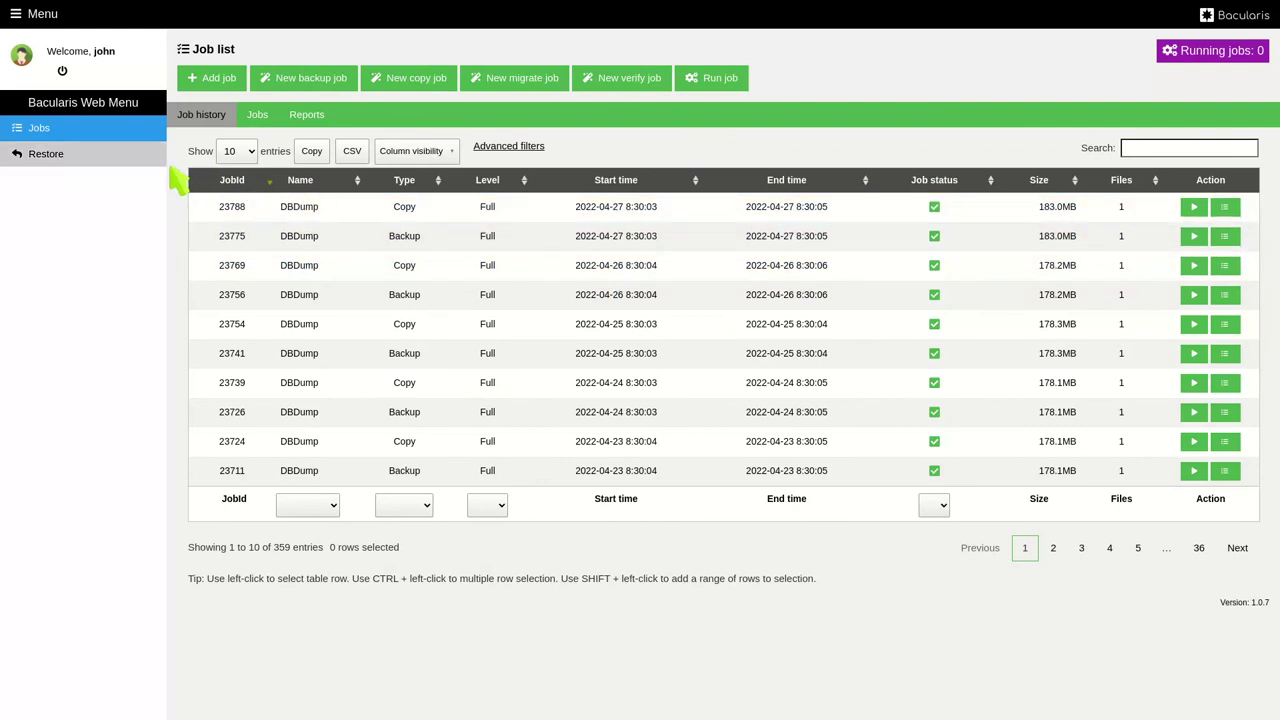
Step: Examine which jobs, job reports and restorable darkstar-fd backups the new user can access, and cancel the restore wizard
left_click(260, 115)
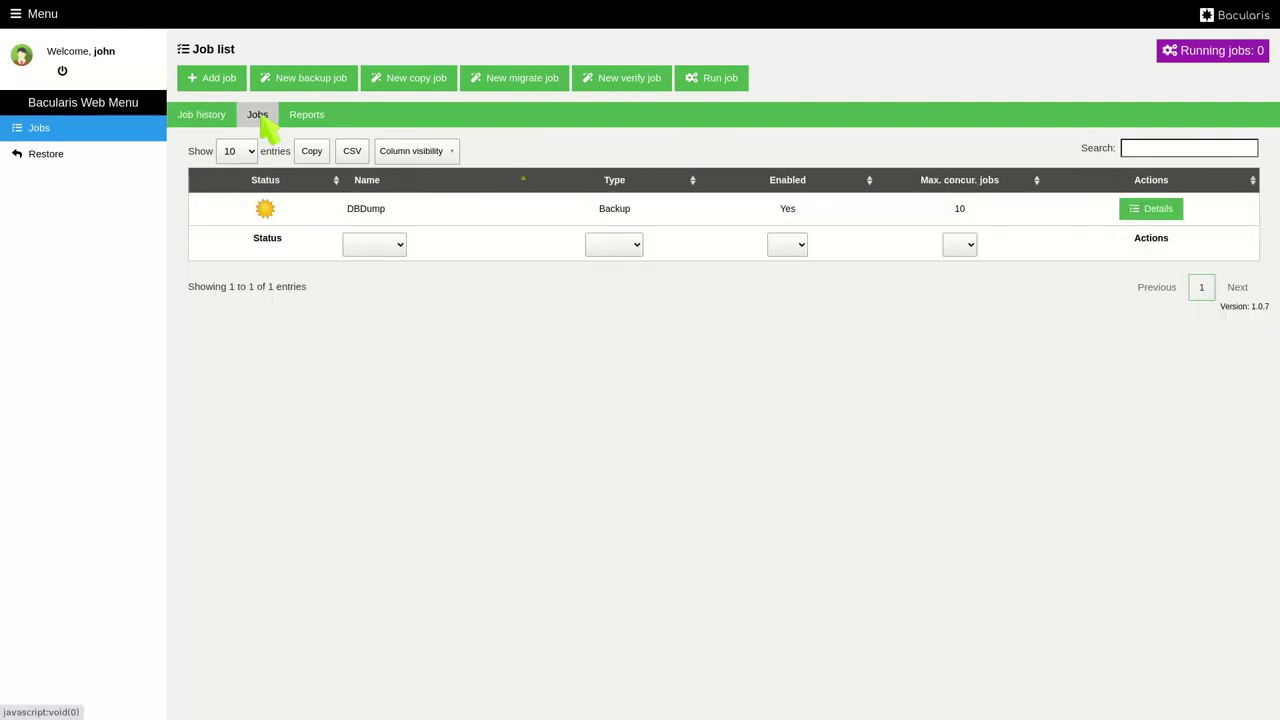
left_click(302, 118)
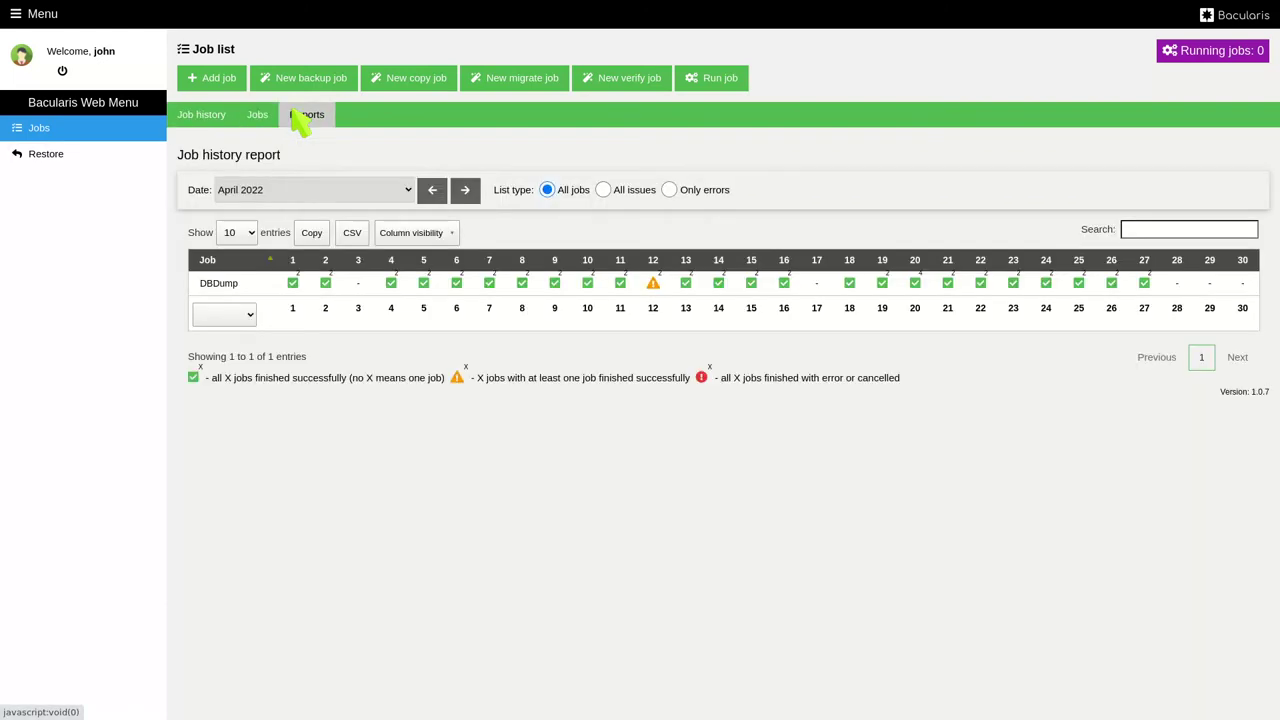
left_click(46, 157)
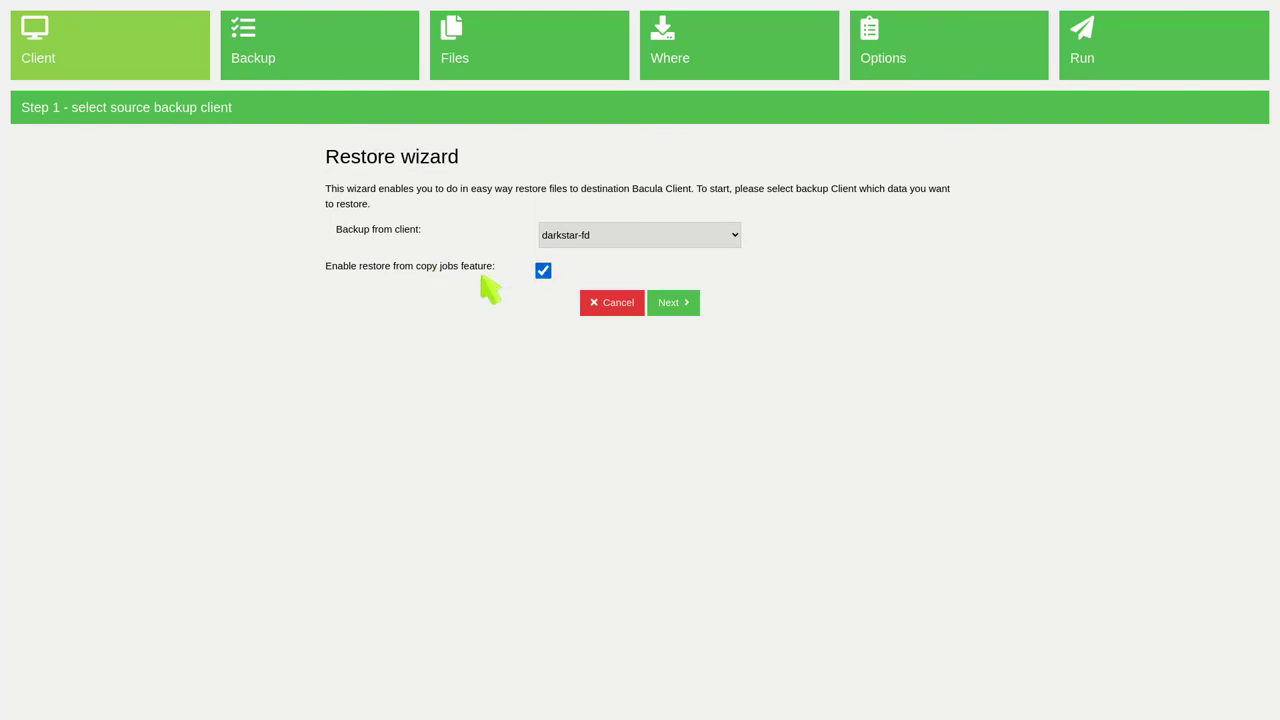
left_click(668, 303)
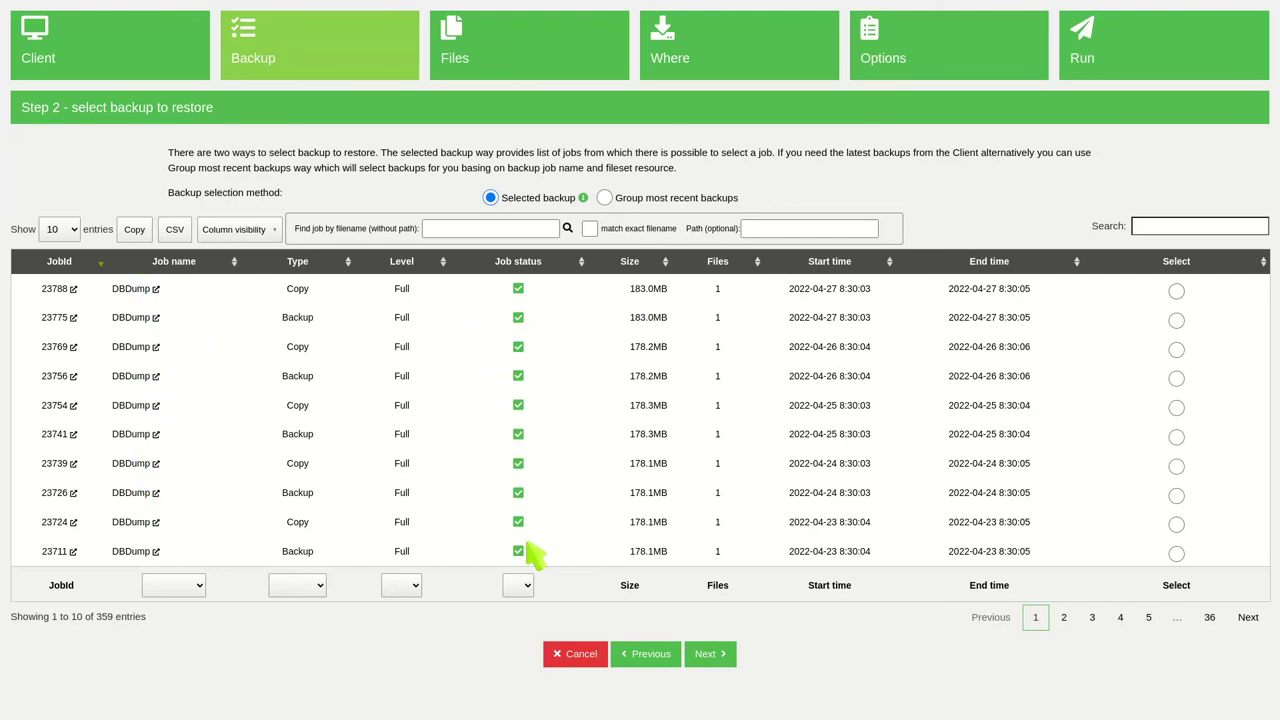
left_click(561, 655)
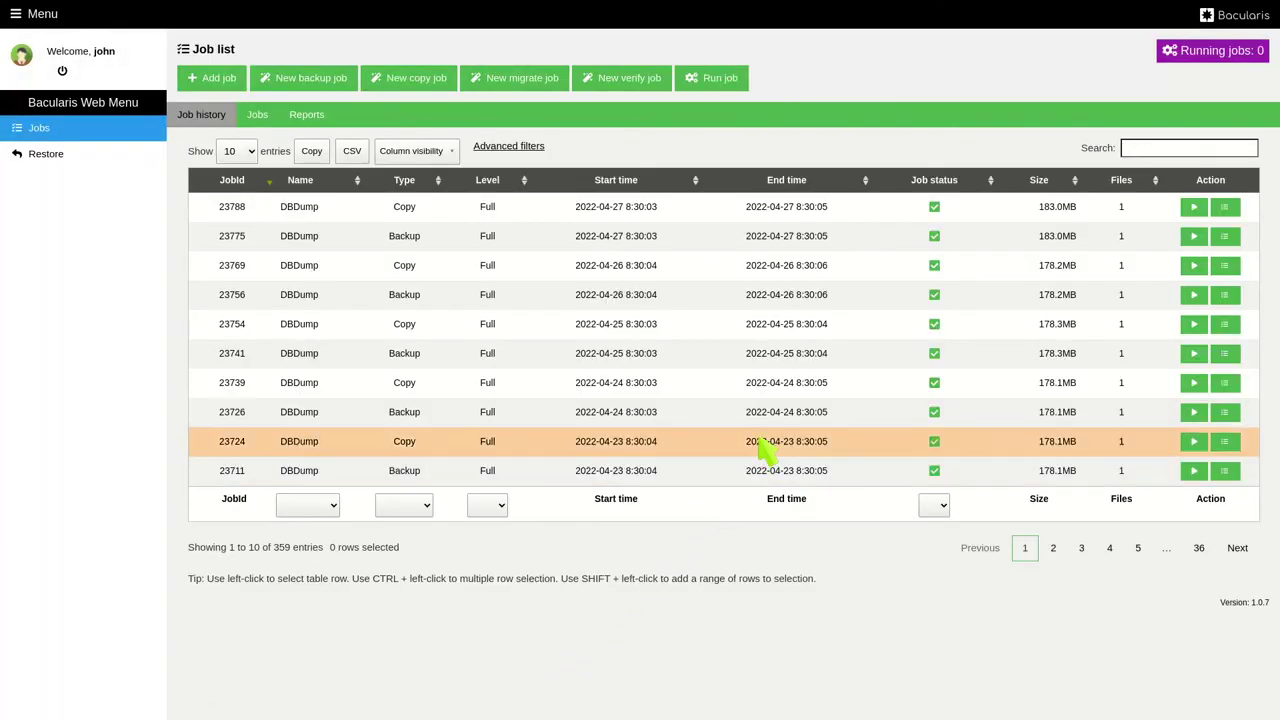